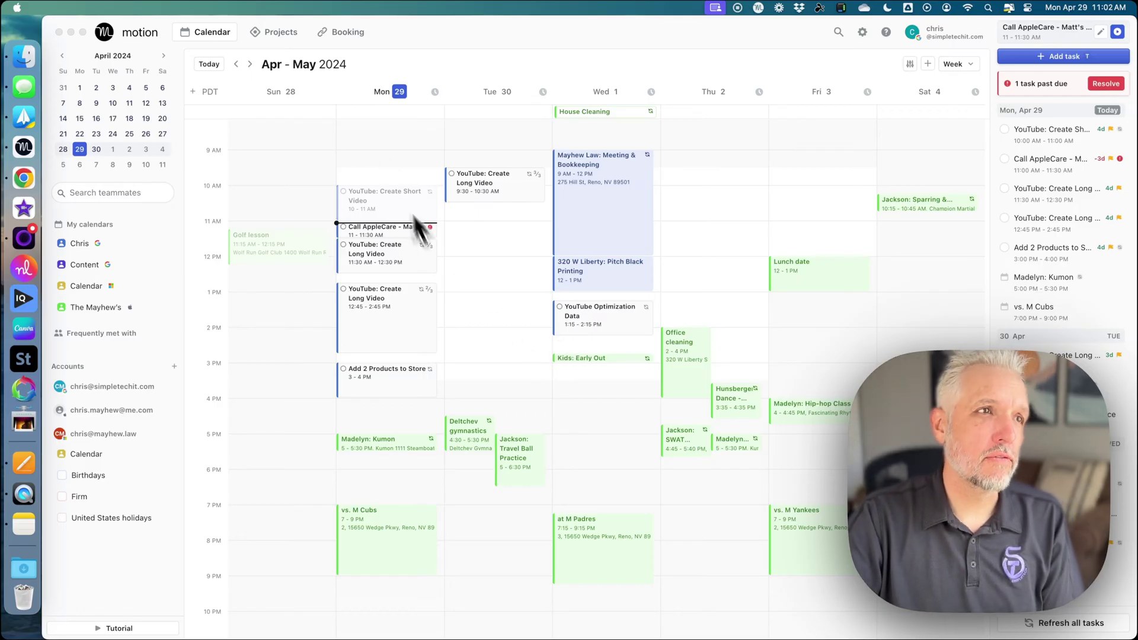
# Bring Messages forward from the Dock over the Motion week calendar
pyautogui.click(24, 85)
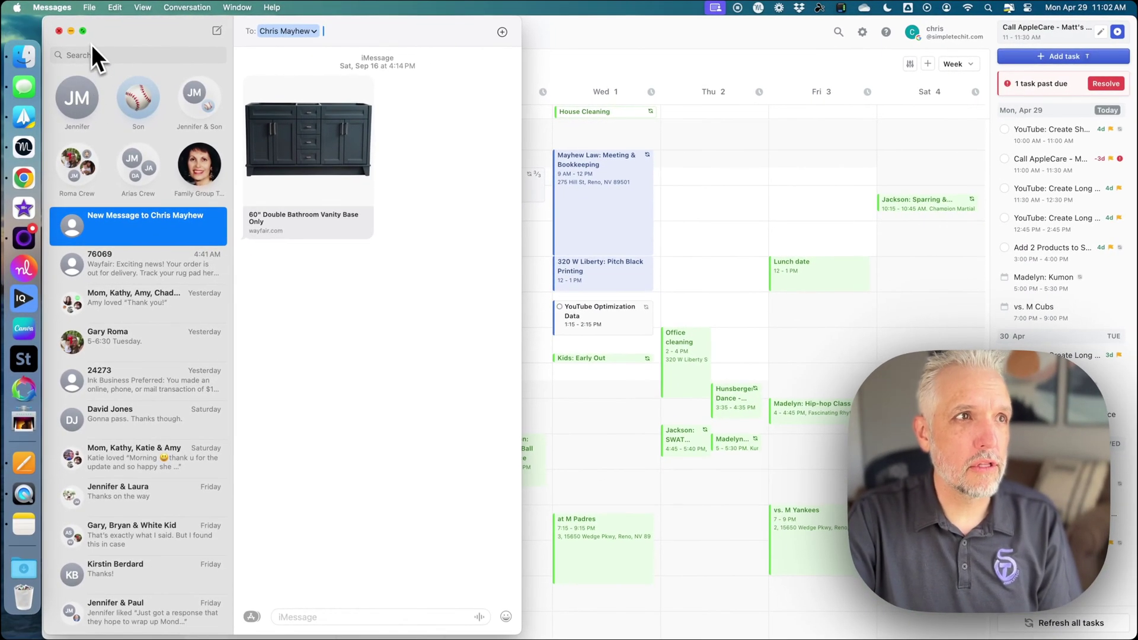
# Tile the Messages window to the left half using the green window button
pyautogui.moveTo(87, 34)
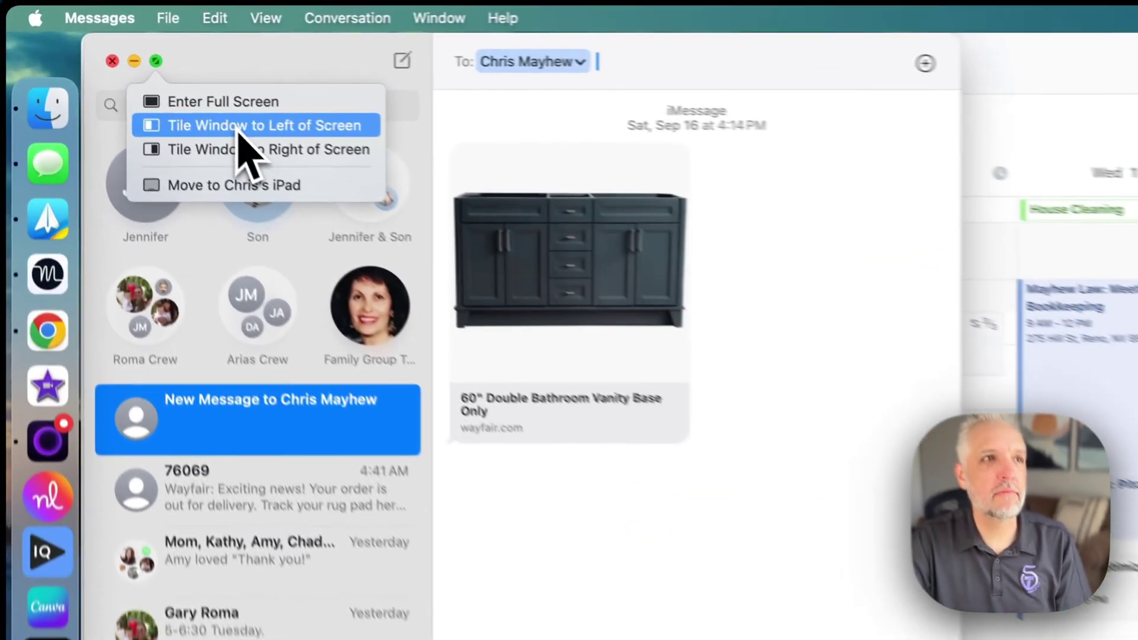
pyautogui.click(125, 67)
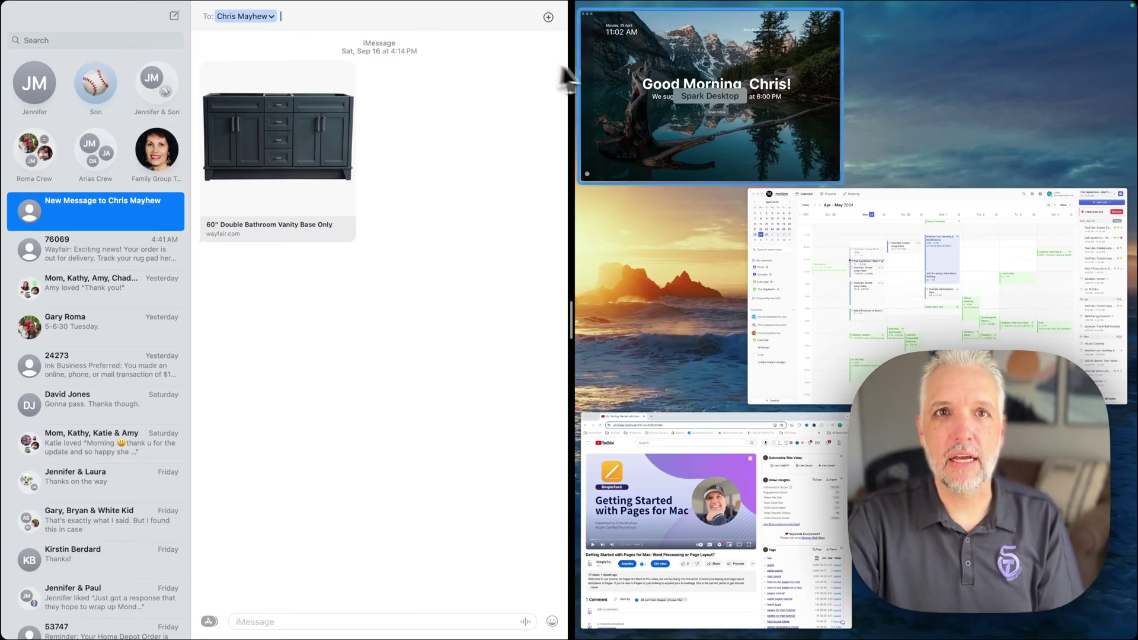
# Place Spark Desktop in the right half beside Messages
pyautogui.click(637, 77)
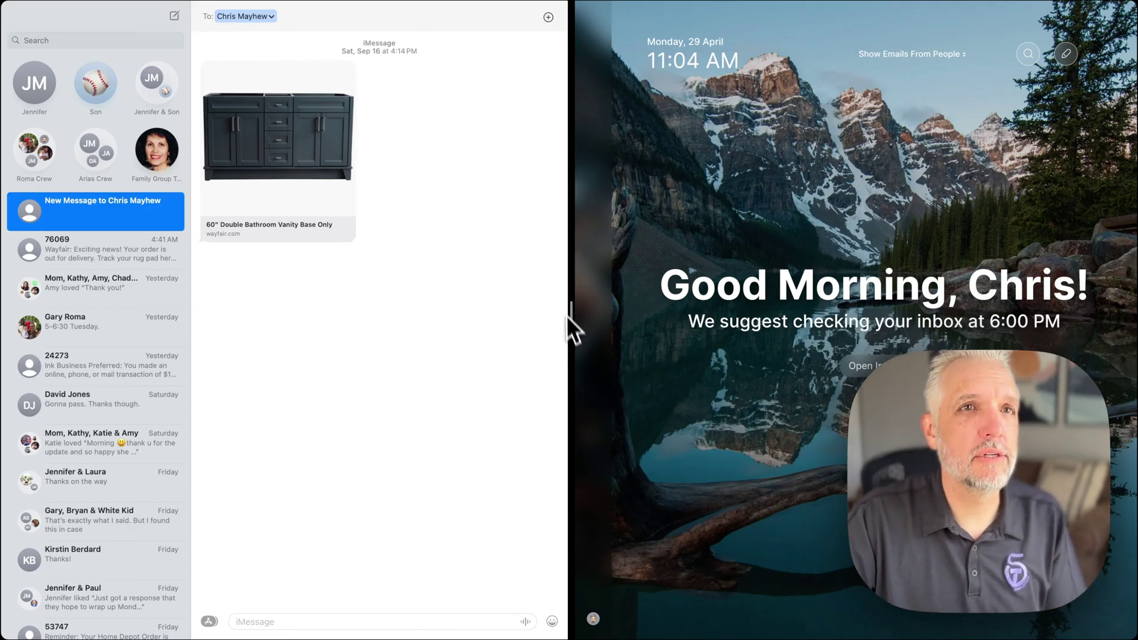
pyautogui.moveTo(518, 8)
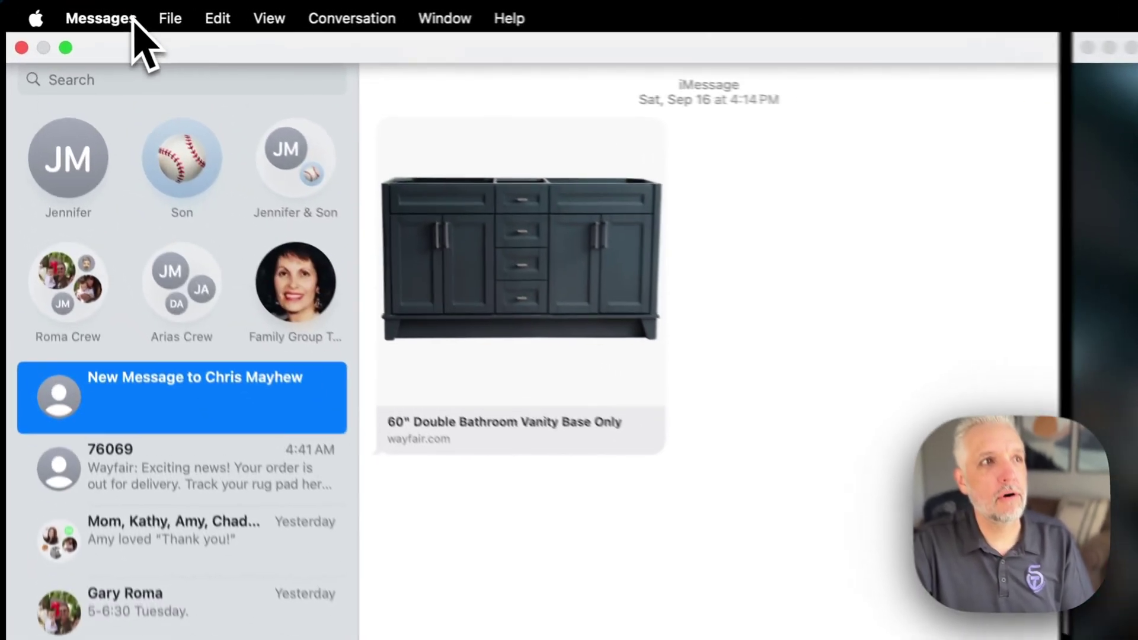
pyautogui.click(135, 20)
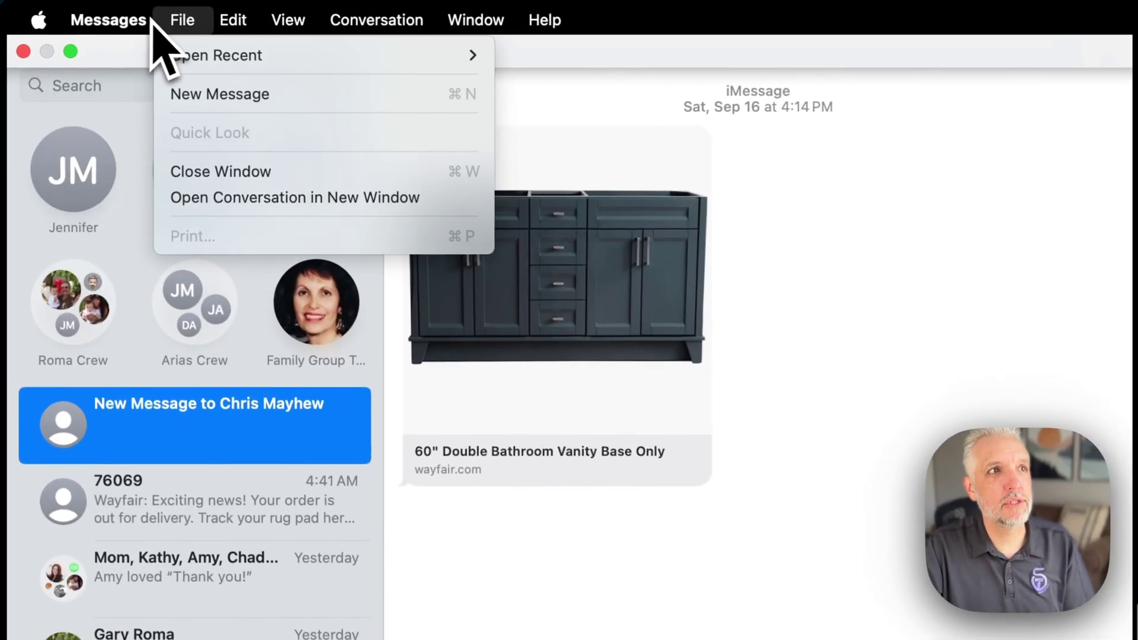
pyautogui.click(563, 23)
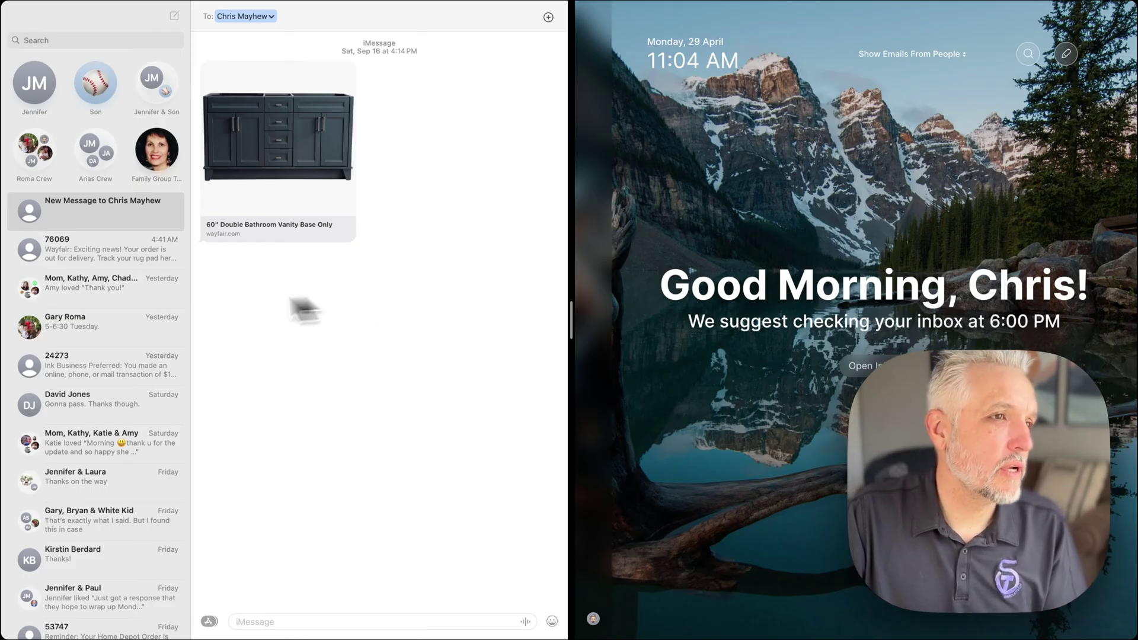
pyautogui.moveTo(3, 329)
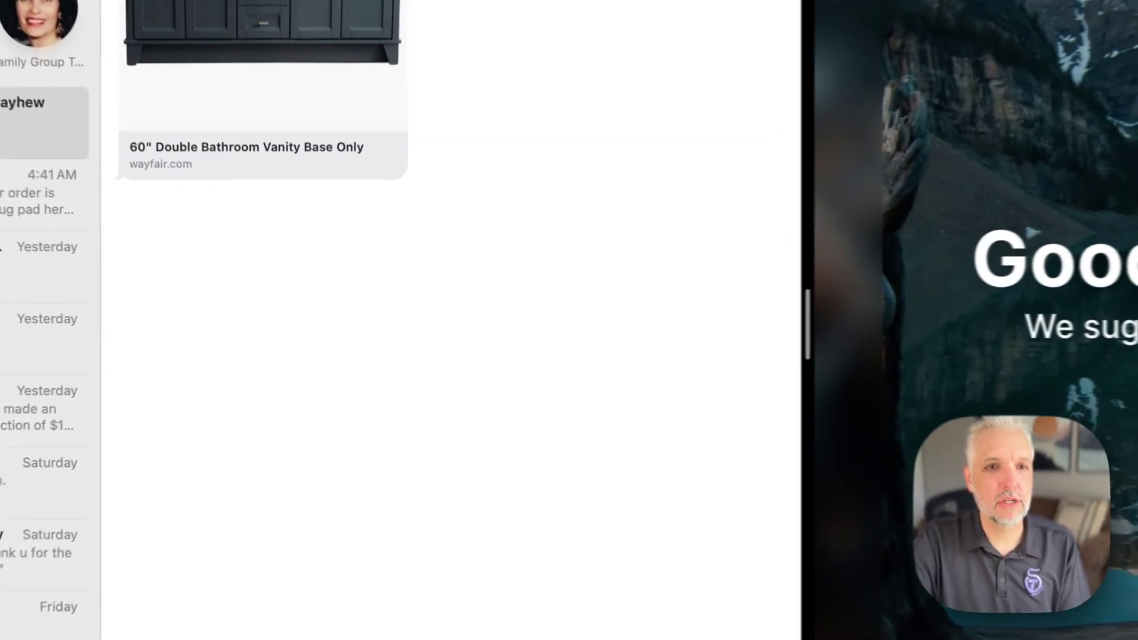
# Widen Spark Desktop, collapse the Messages sidebar to icons, then switch to the Pages space
pyautogui.moveTo(566, 322); pyautogui.dragTo(558, 325)
pyautogui.moveTo(820, 335); pyautogui.dragTo(531, 331)
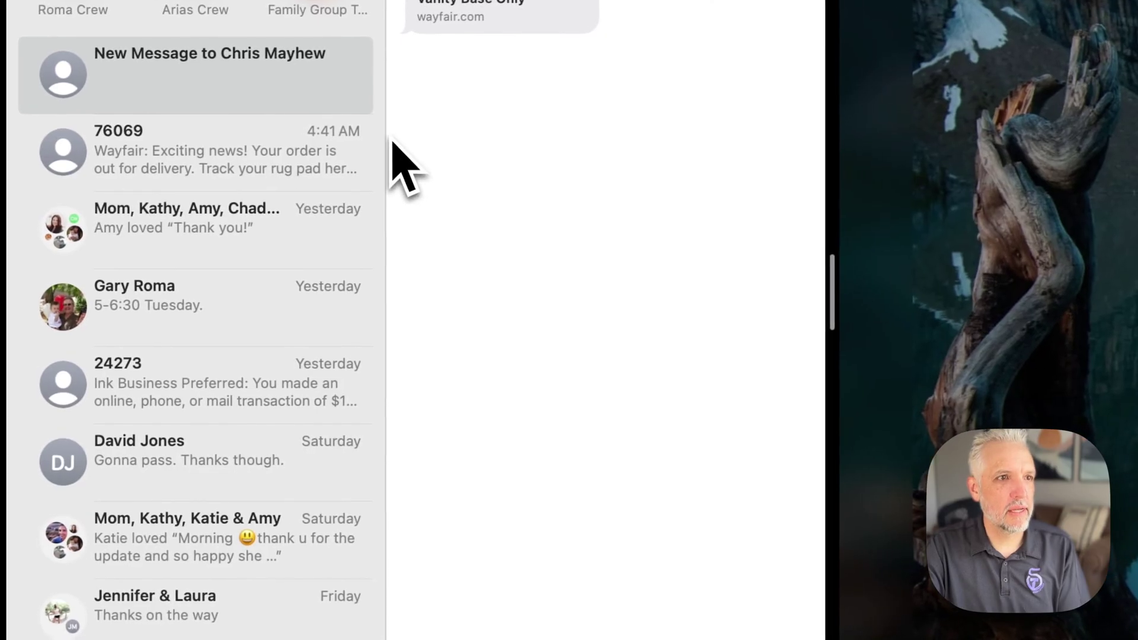
pyautogui.click(384, 148)
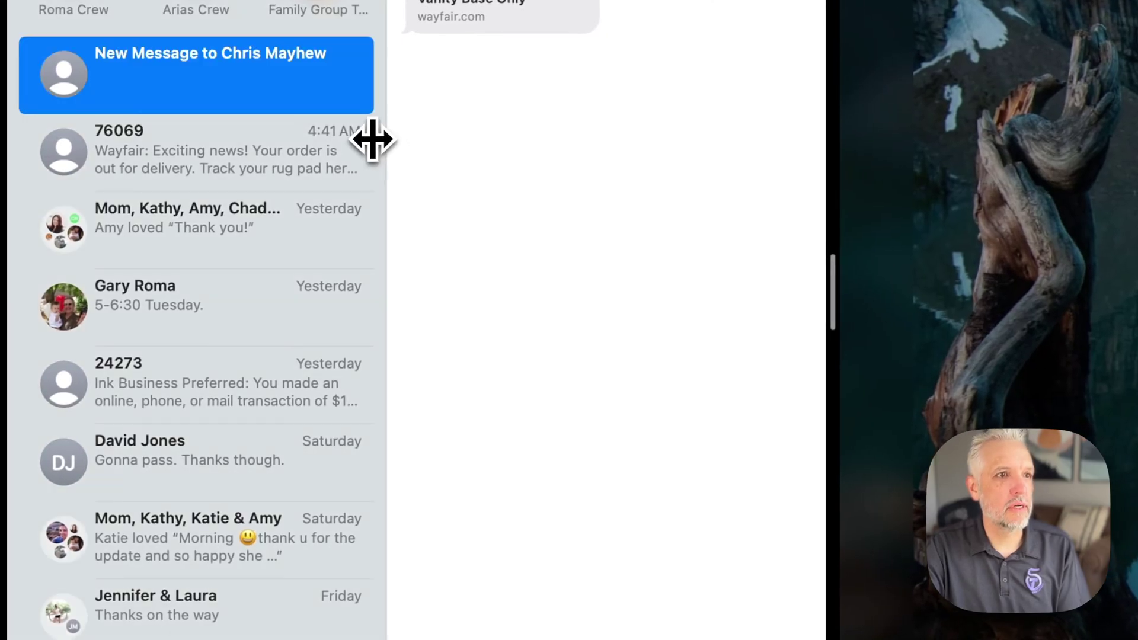
pyautogui.moveTo(376, 147); pyautogui.dragTo(351, 190)
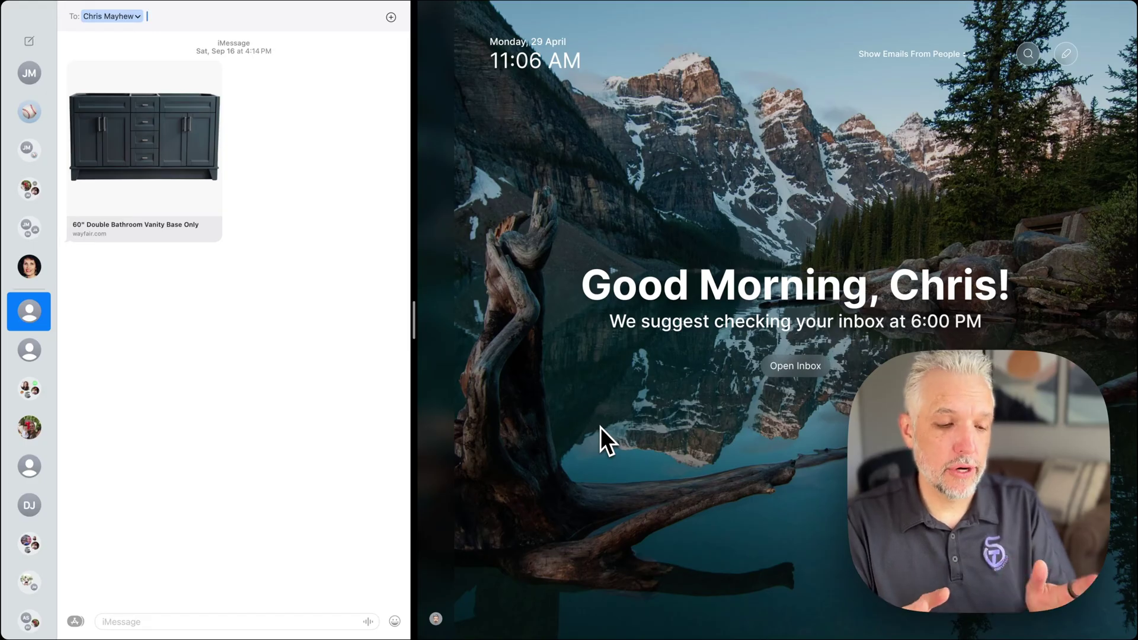
pyautogui.press('super+Tab')
pyautogui.press('super+Tab')
pyautogui.press('super+Tab')
pyautogui.press('super+Tab')
pyautogui.press('super+Tab')
pyautogui.press('super+Tab')
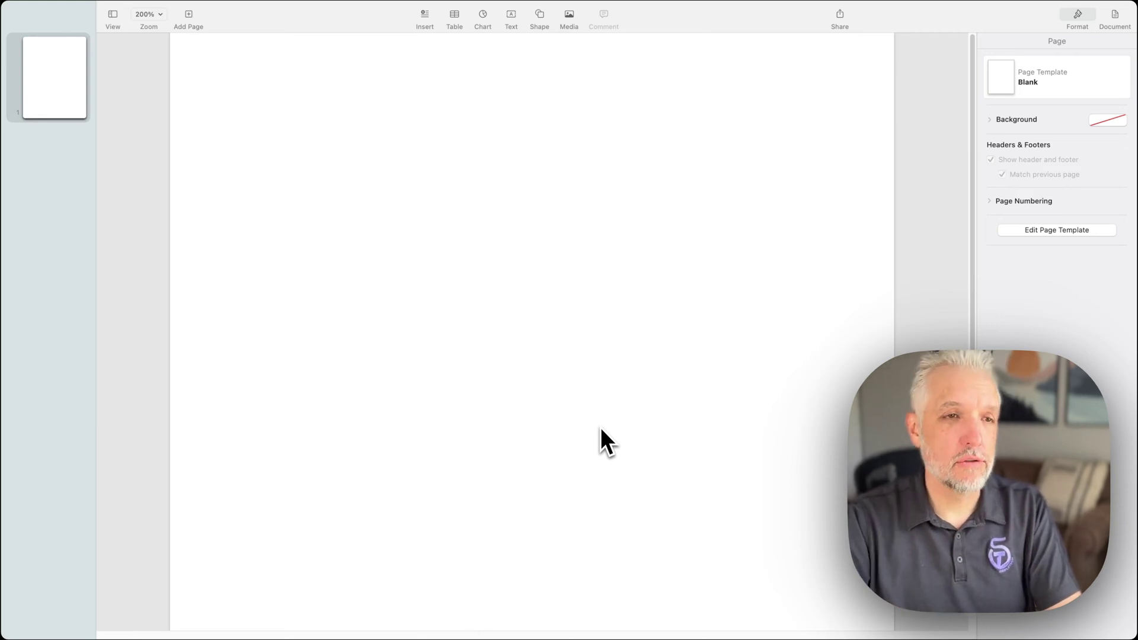
# Switch from the blank Pages document to Chrome's 'Getting Started with Pages for Mac' video
pyautogui.press('super+Tab')
pyautogui.press('super+Tab')
pyautogui.press('super+Tab')
pyautogui.press('super+Tab')
pyautogui.press('super+Tab')
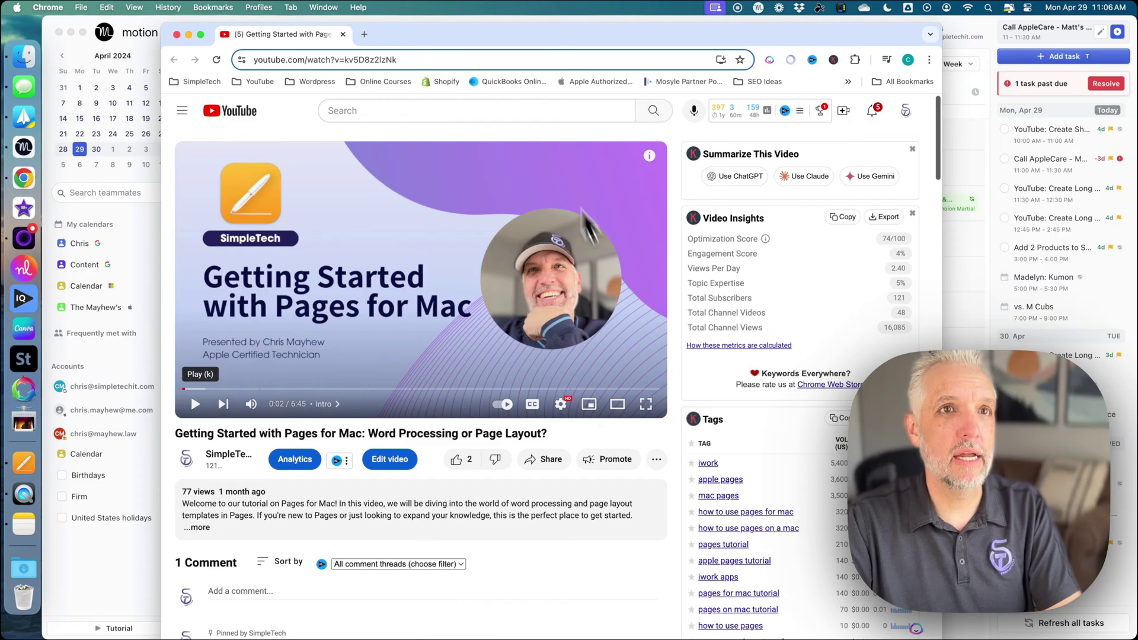
# Nudge the Chrome tutorial window slightly, then show Mission Control
pyautogui.moveTo(473, 49)
pyautogui.mouseDown()
pyautogui.moveTo(427, 43)
pyautogui.moveTo(478, 46)
pyautogui.mouseUp()
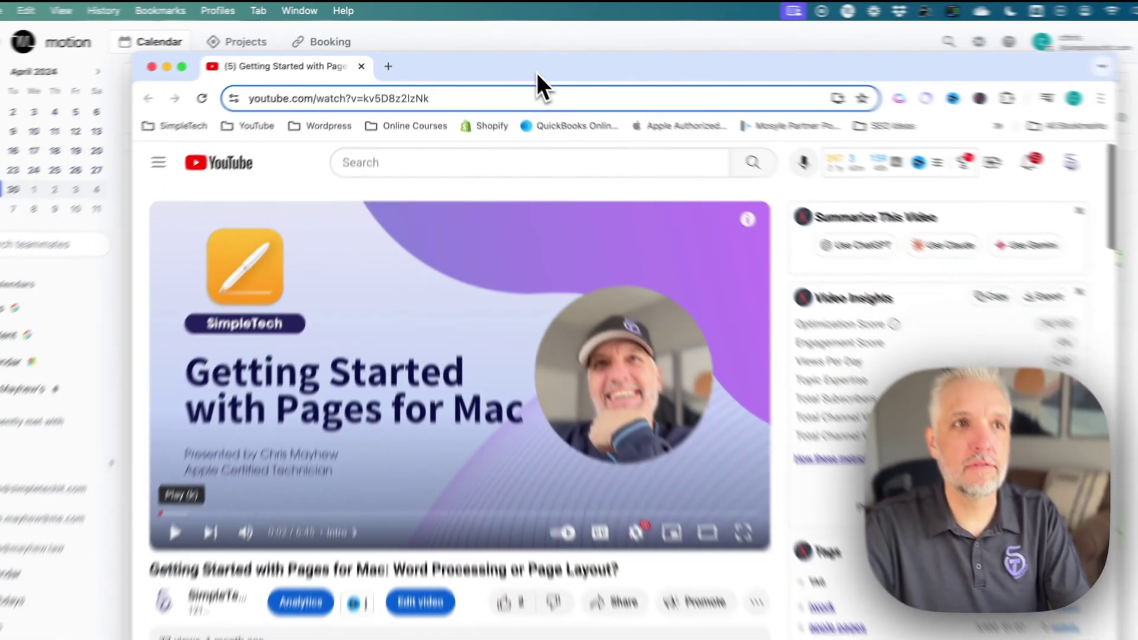
pyautogui.hotkey('ctrl', 'Up')
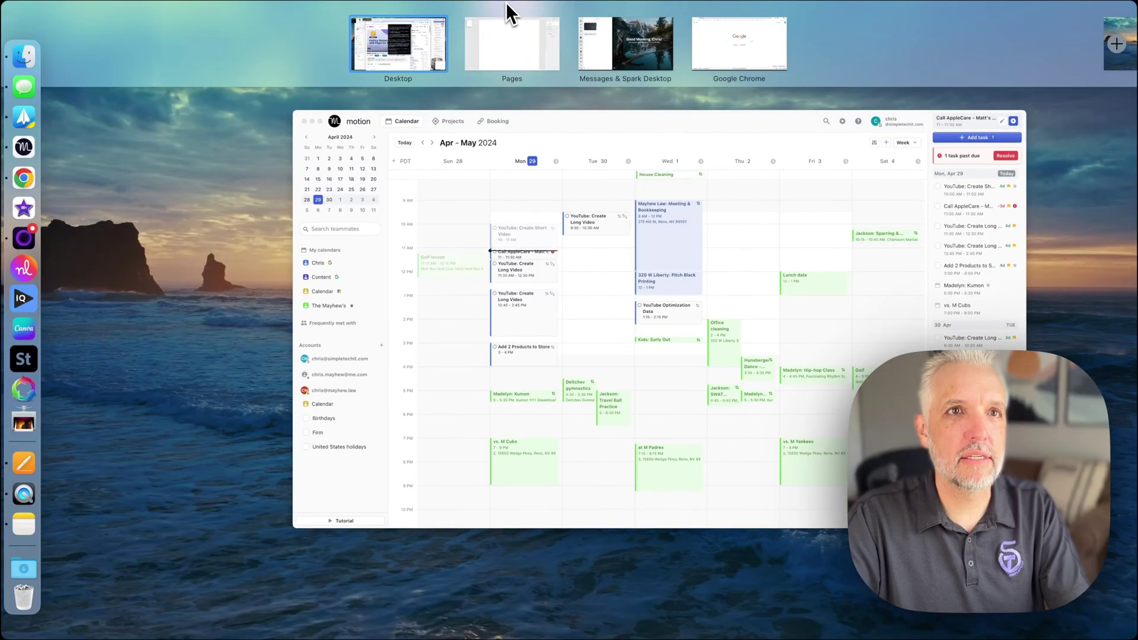
# Drop the Google Chrome space onto the Pages space and enter the combined split
pyautogui.click(606, 36)
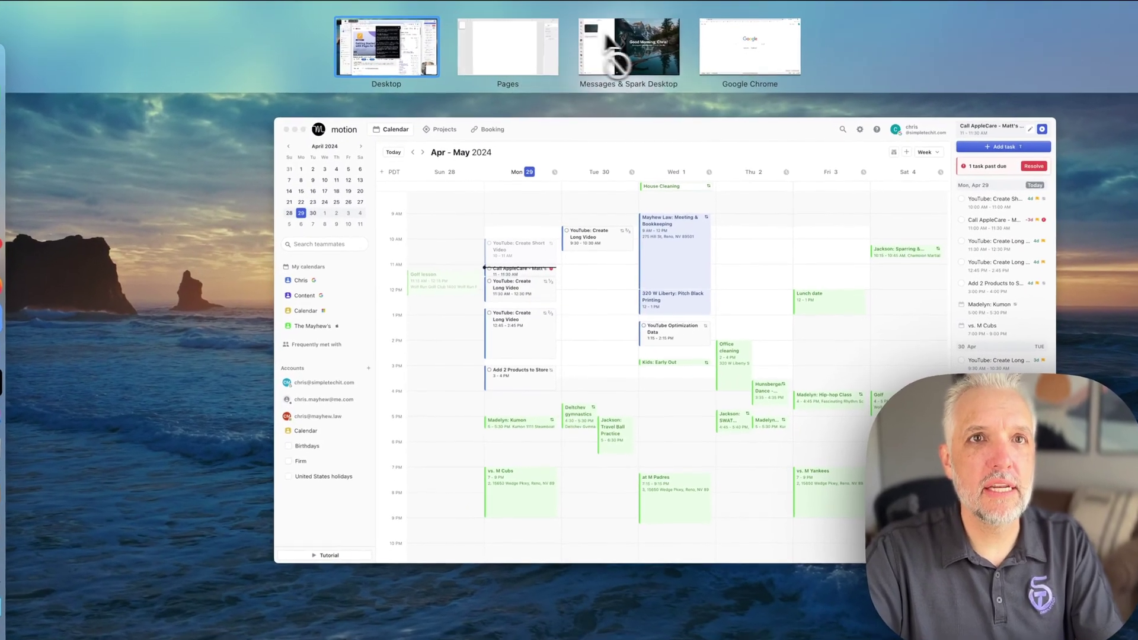
pyautogui.moveTo(747, 46); pyautogui.dragTo(401, 77)
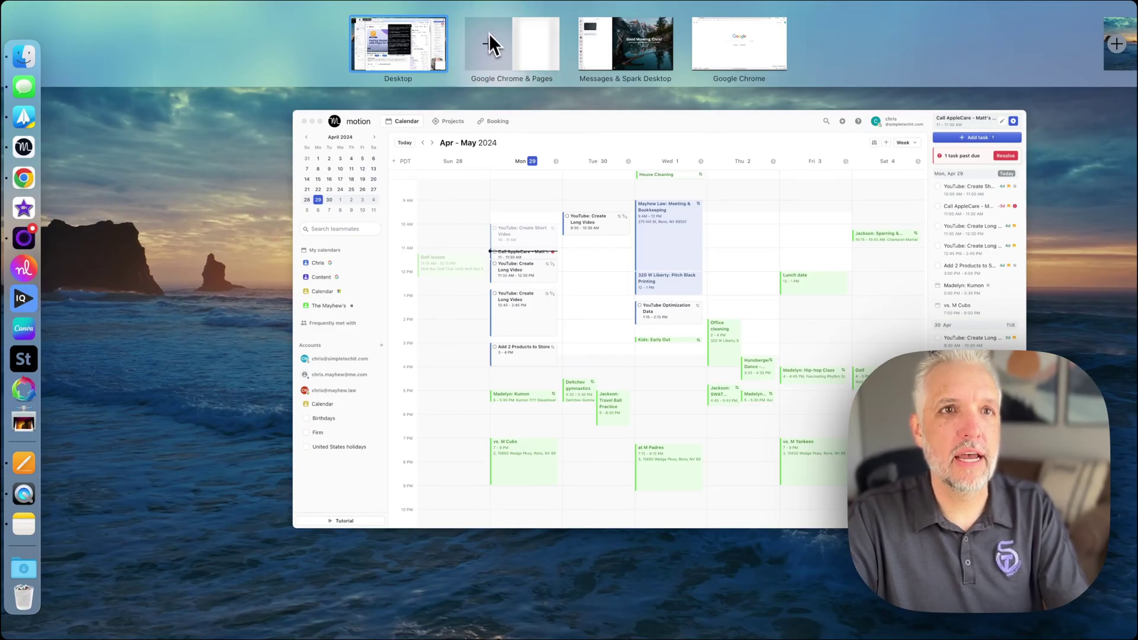
pyautogui.moveTo(489, 35); pyautogui.dragTo(490, 37)
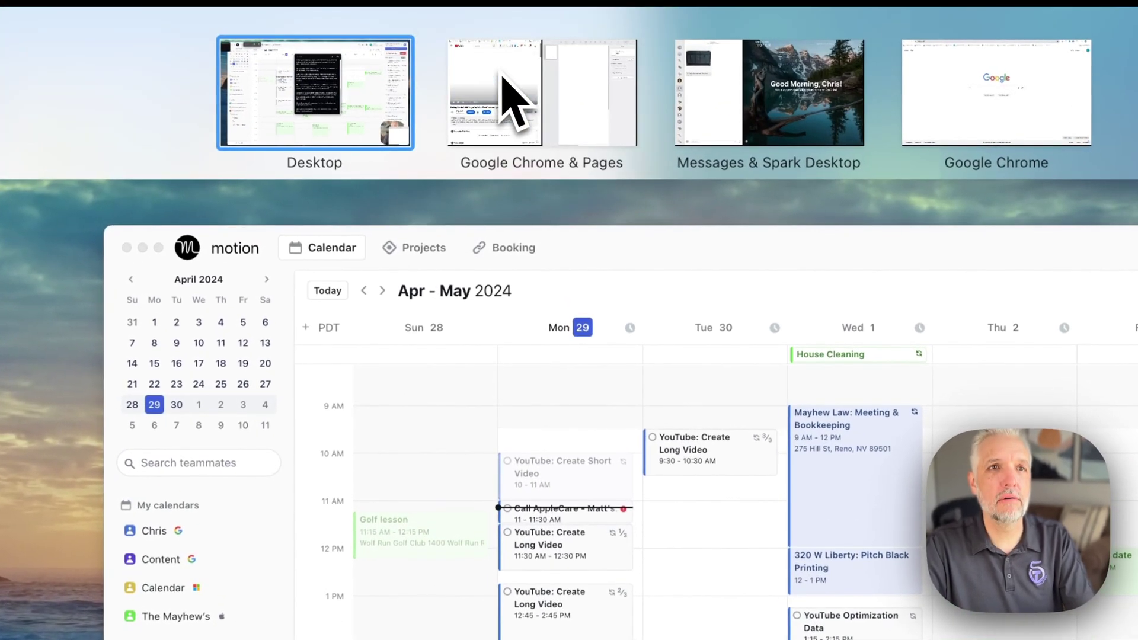
pyautogui.click(513, 101)
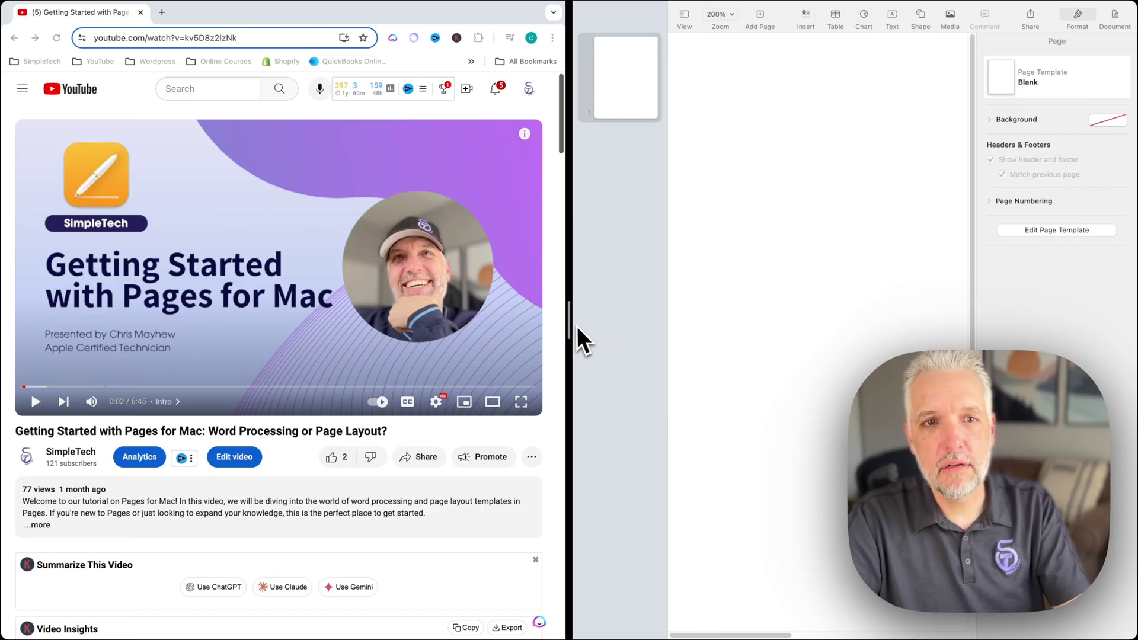
# Move the divider left to widen the Pages document and set its zoom to 125%
pyautogui.moveTo(571, 328); pyautogui.dragTo(319, 350)
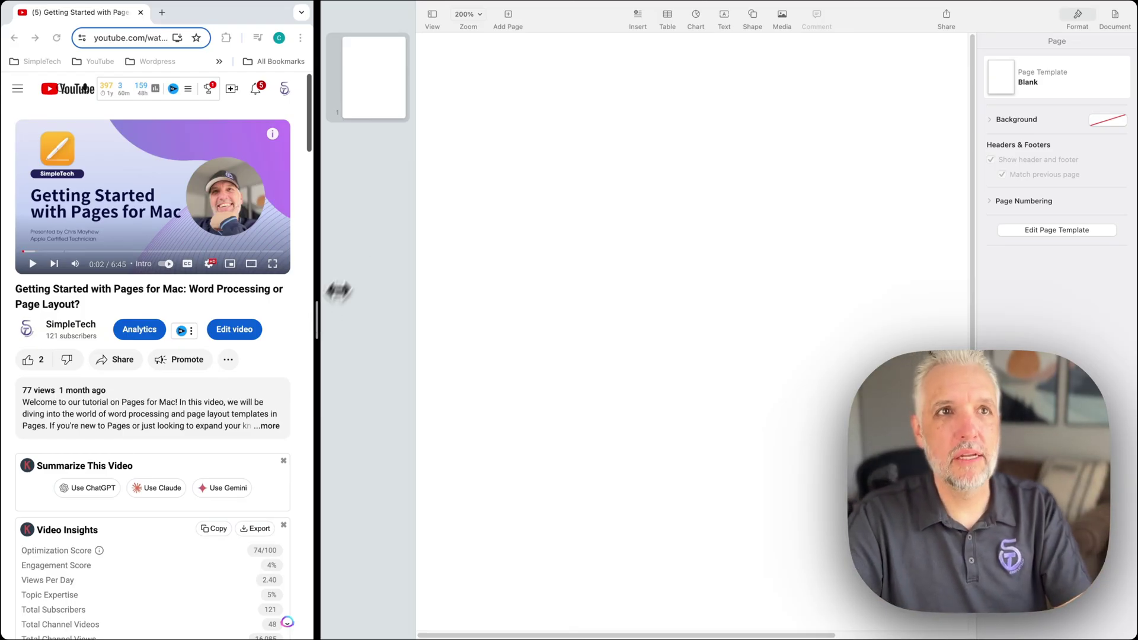
pyautogui.click(471, 15)
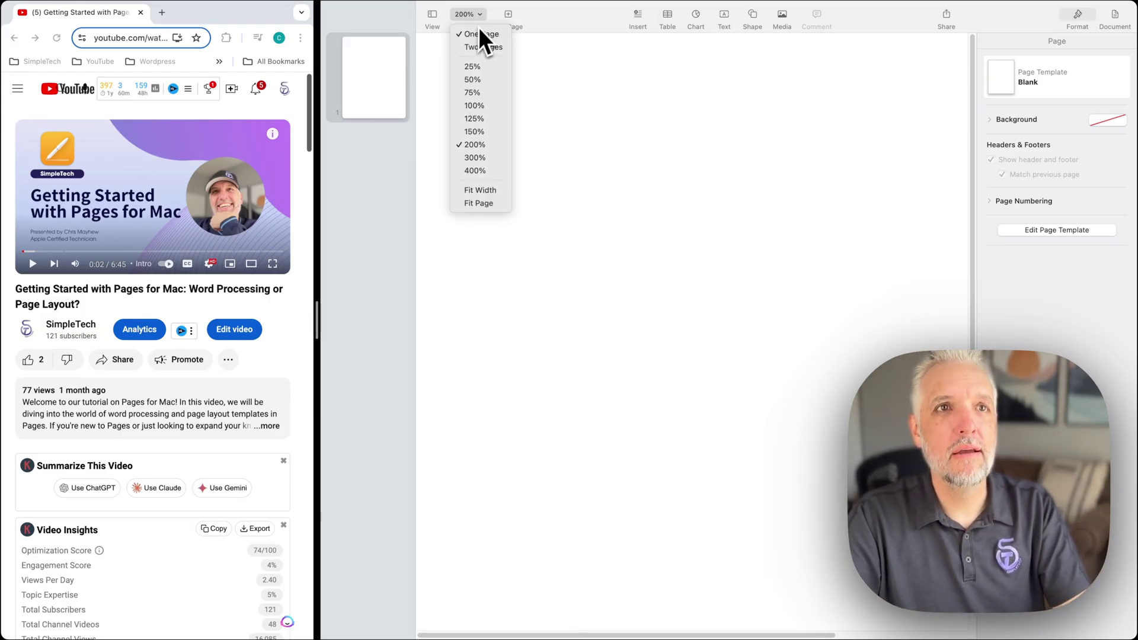
pyautogui.click(487, 126)
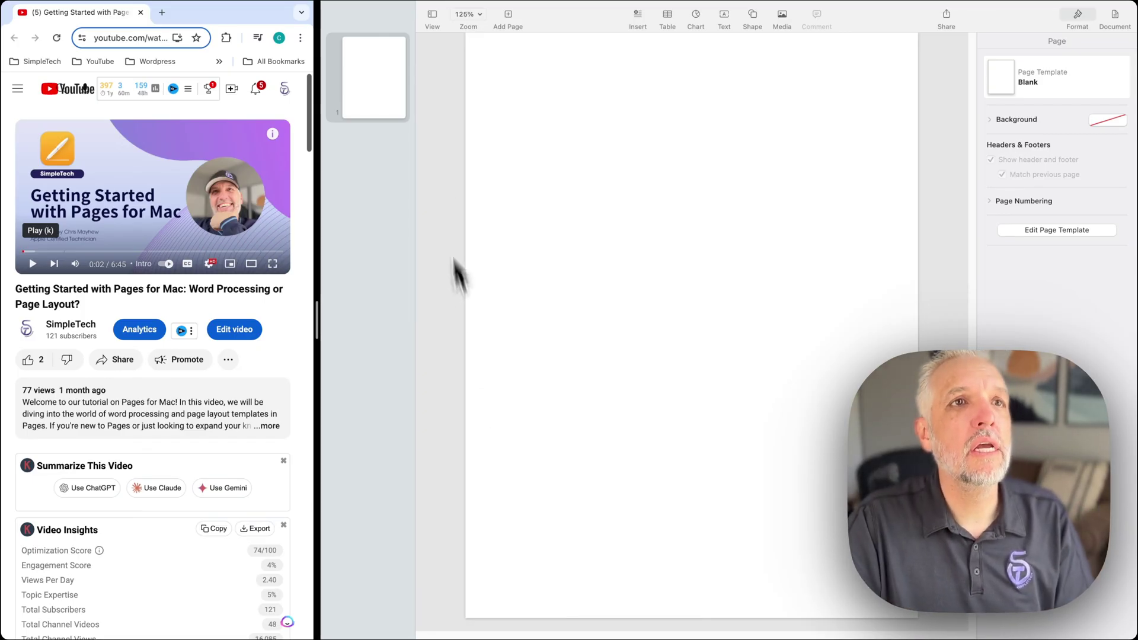
pyautogui.moveTo(369, 23)
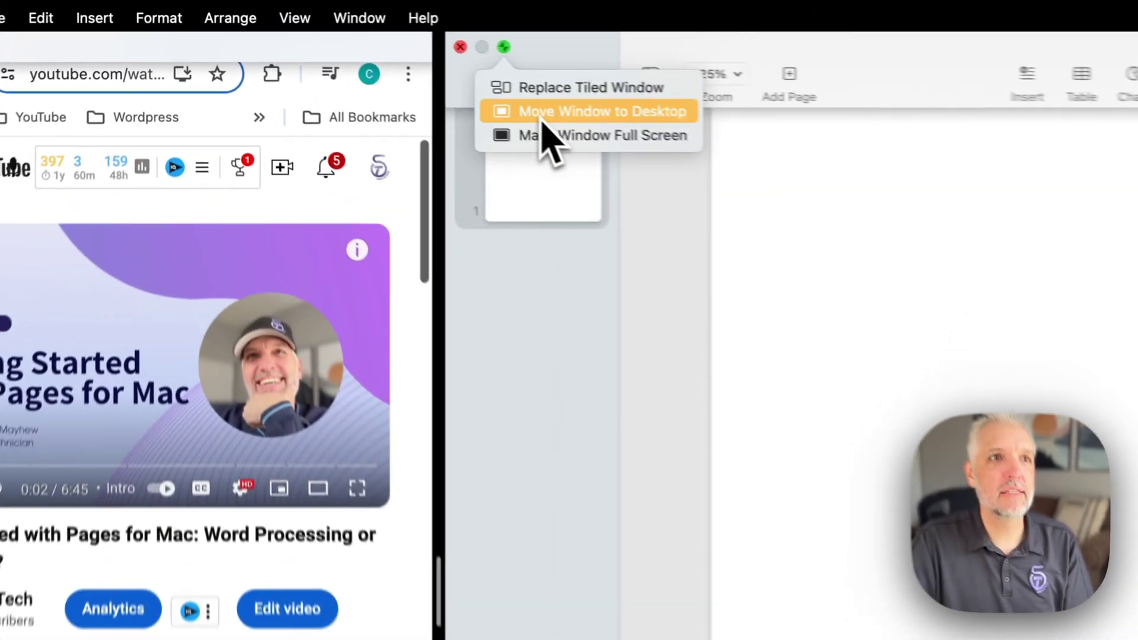
# Move the Pages window out to the Desktop and show Mission Control
pyautogui.click(372, 59)
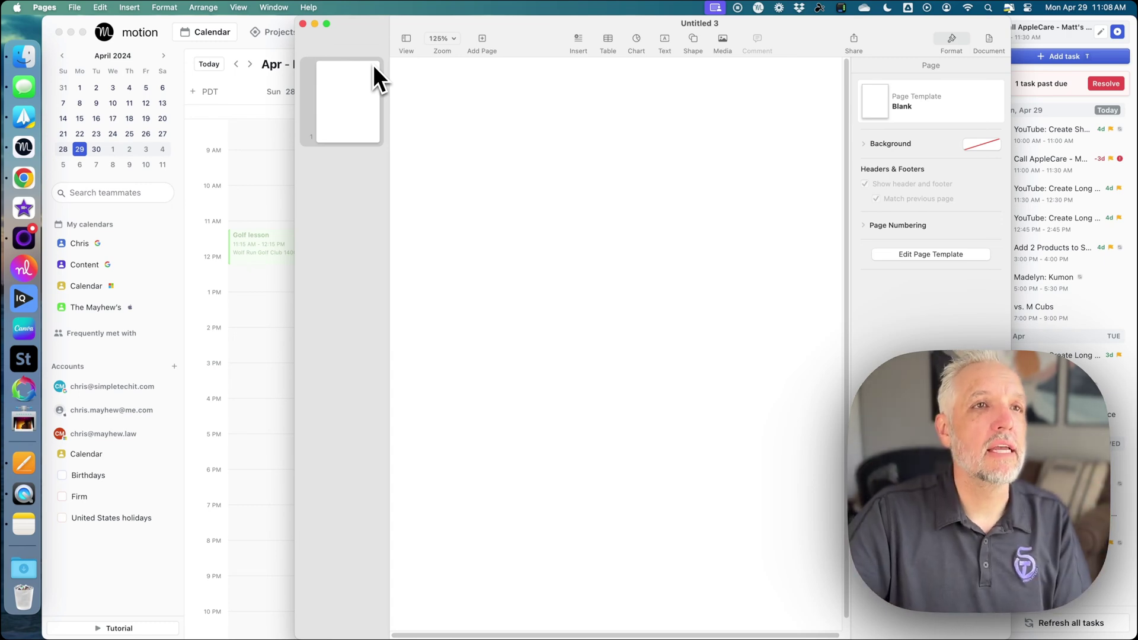
pyautogui.hotkey('ctrl', 'Up')
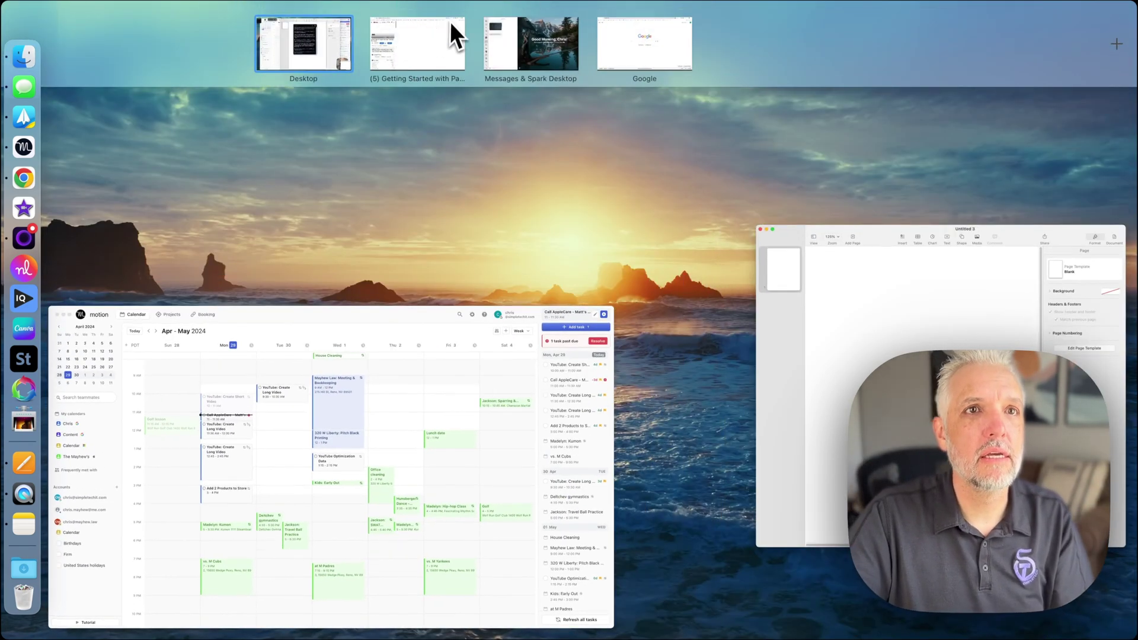
# Rejoin Pages with the Chrome YouTube space in Mission Control and open the combined split
pyautogui.click(425, 65)
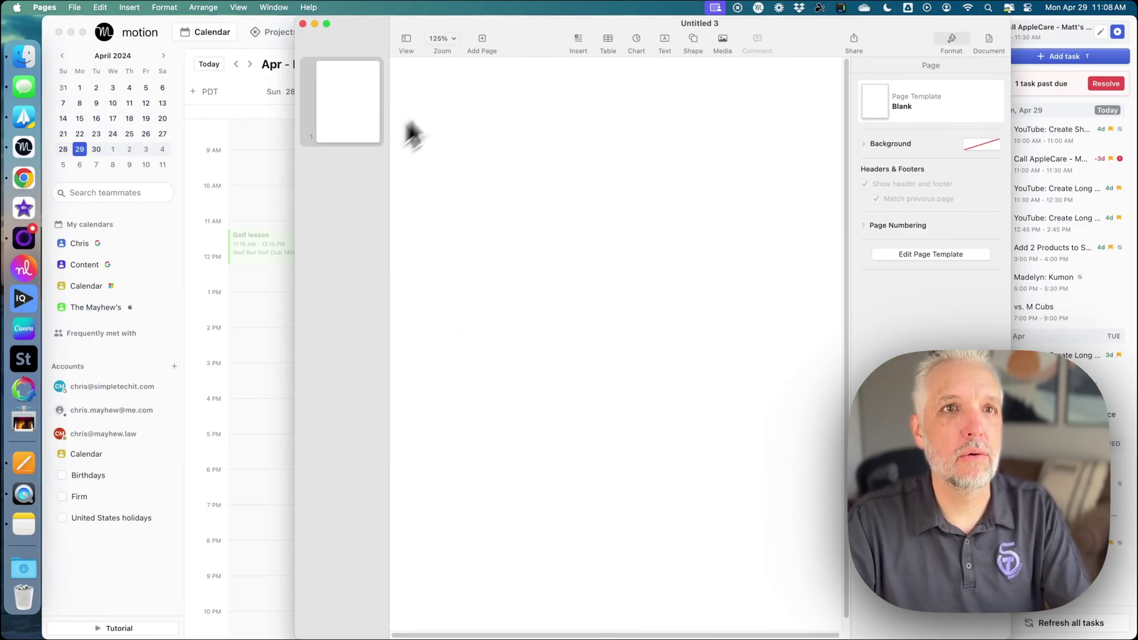
pyautogui.hotkey('ctrl', 'alt', 'Return')
pyautogui.hotkey('ctrl', 'Up')
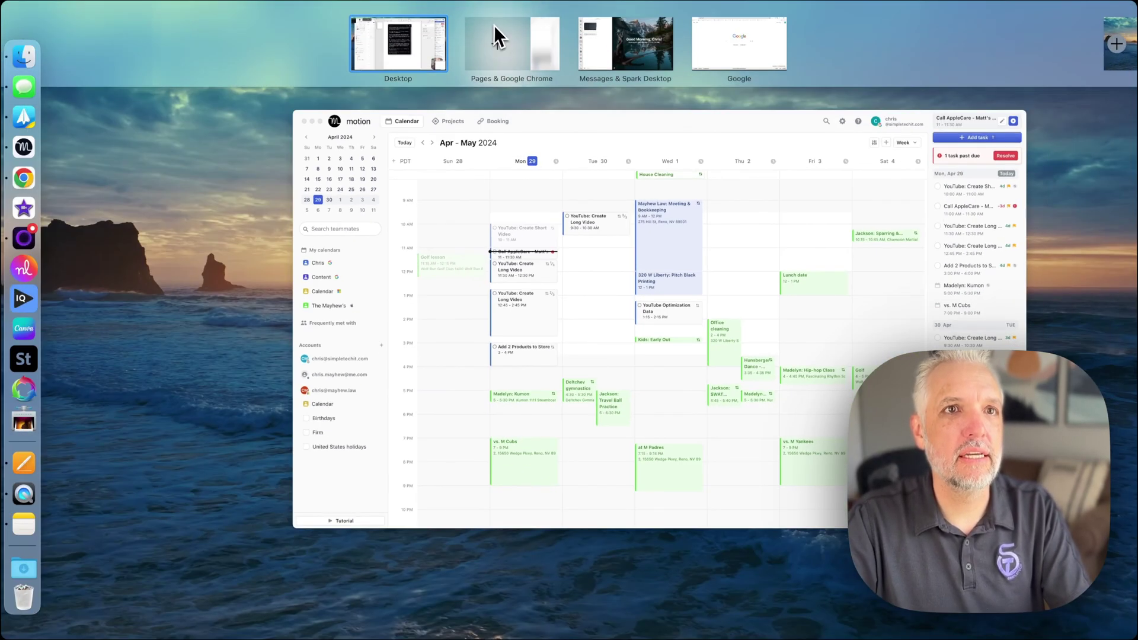
pyautogui.click(495, 31)
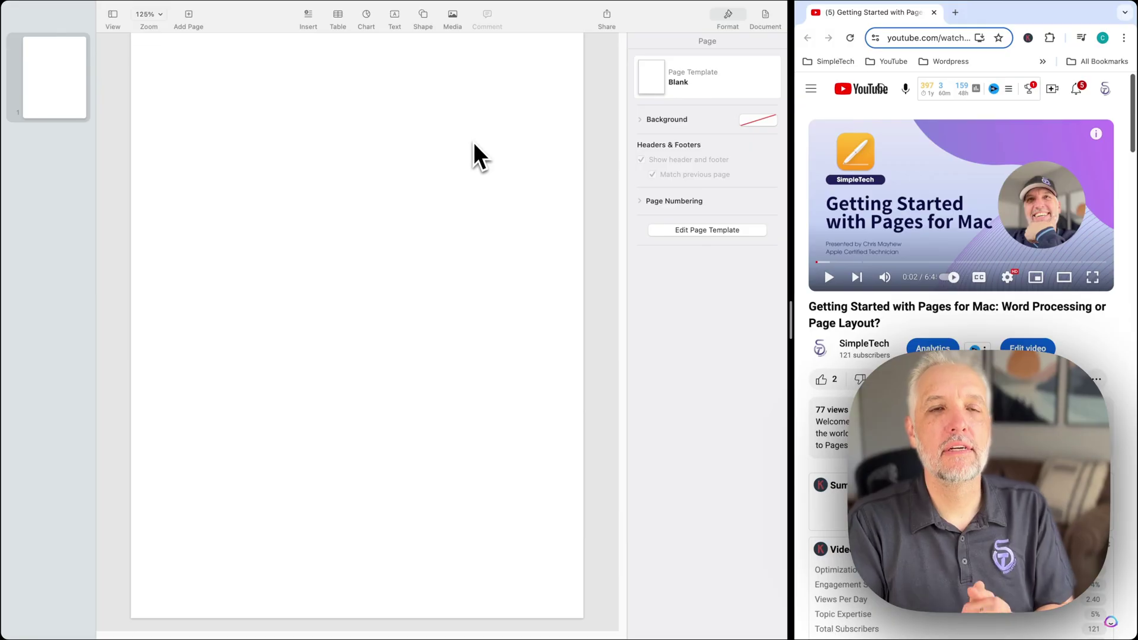